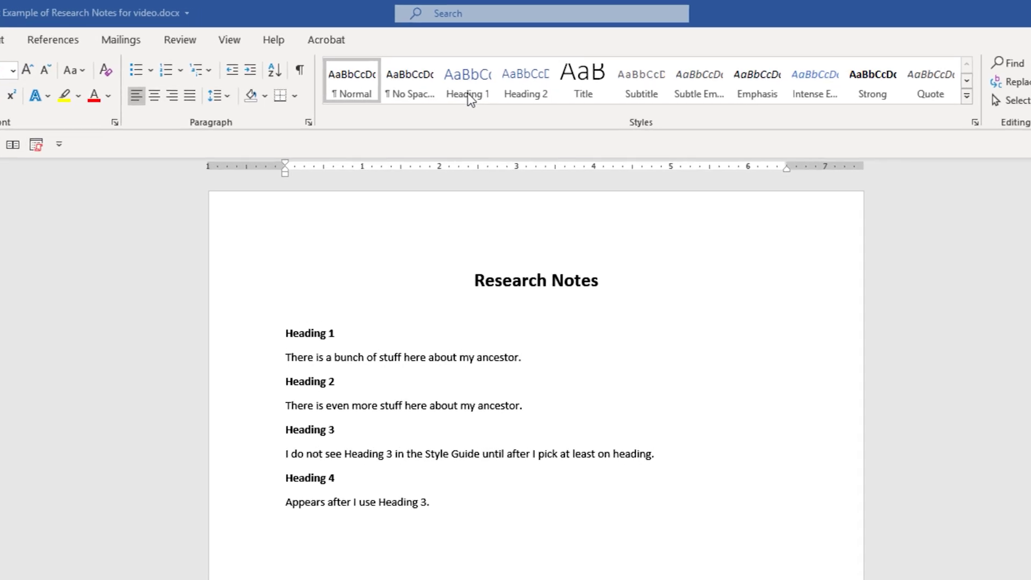
Preview heading styles on the first bold line, "Heading 1", and apply the Heading 1 style to it.
left_click(265, 375)
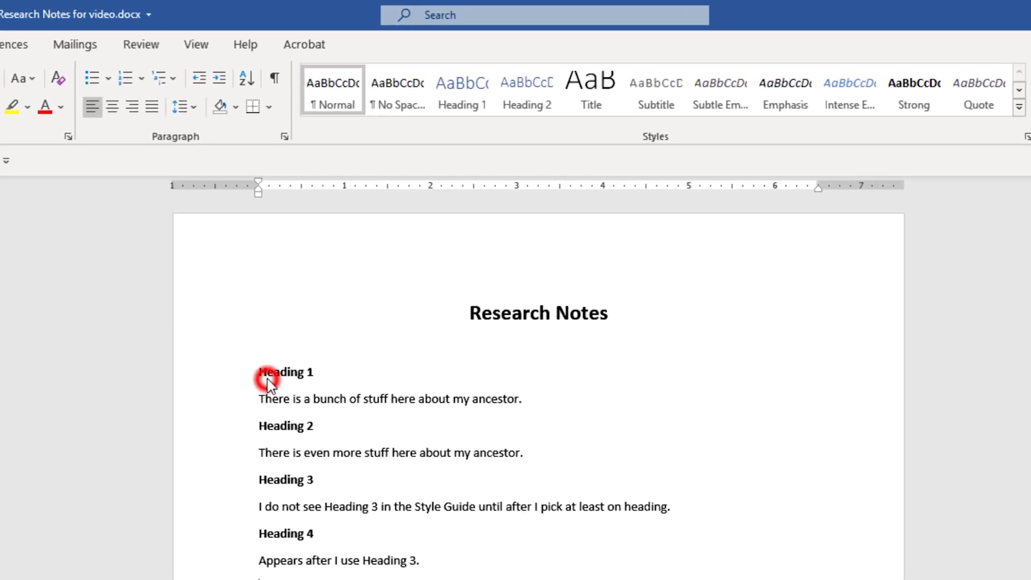
left_click_drag(257, 374, 315, 373)
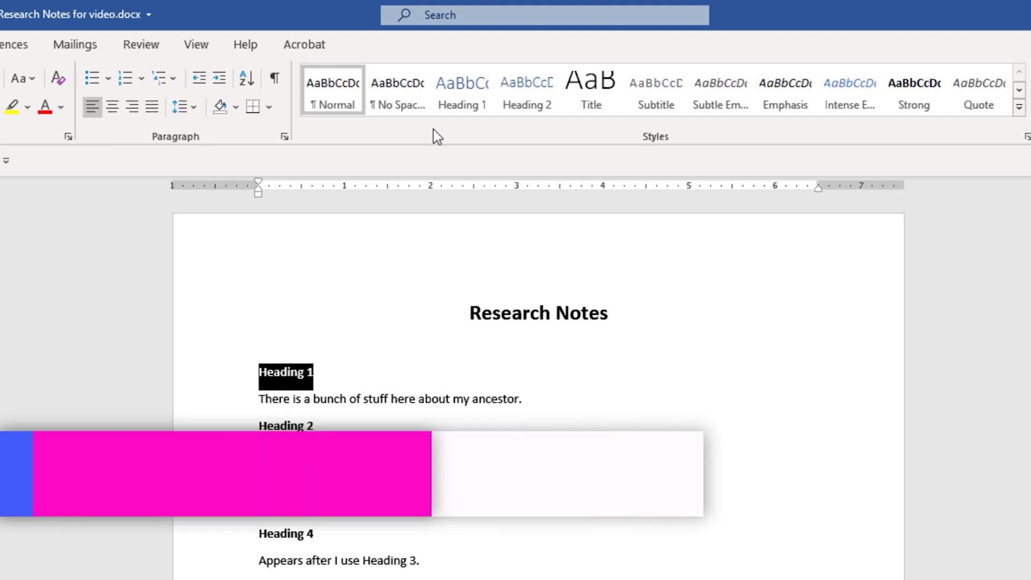
left_click(472, 105)
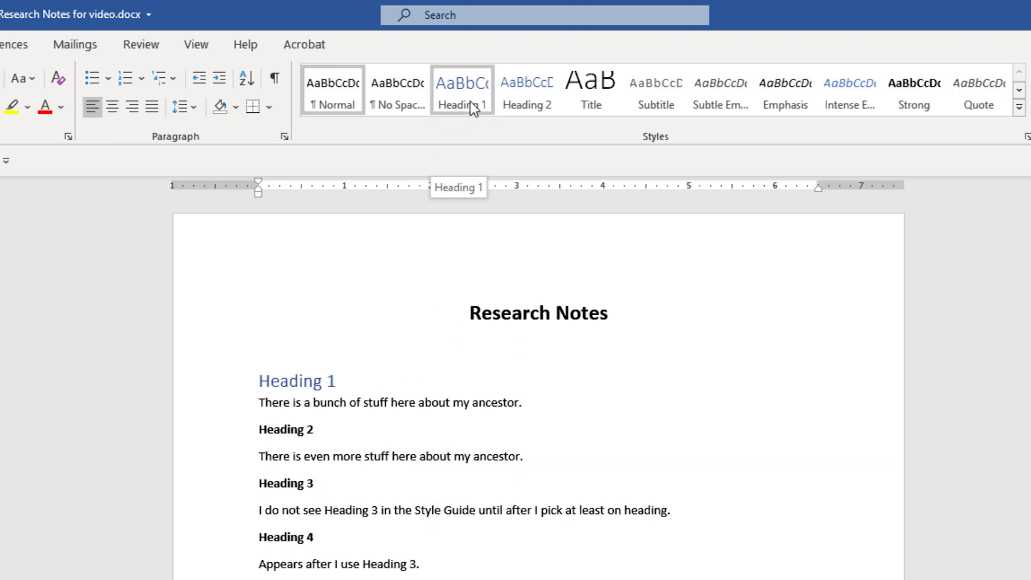
left_click(525, 103)
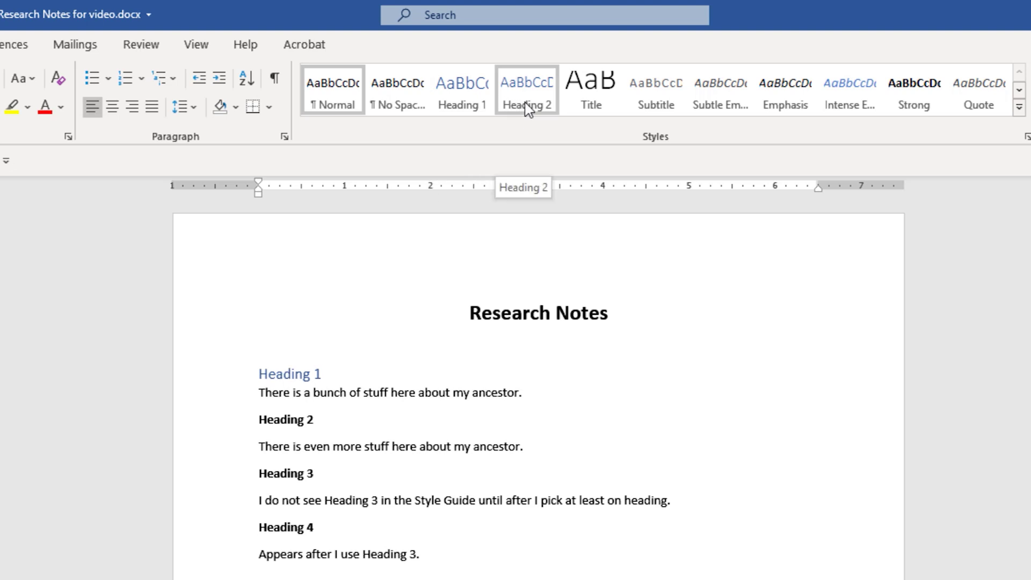
key("ctrl+z")
key("ctrl+z")
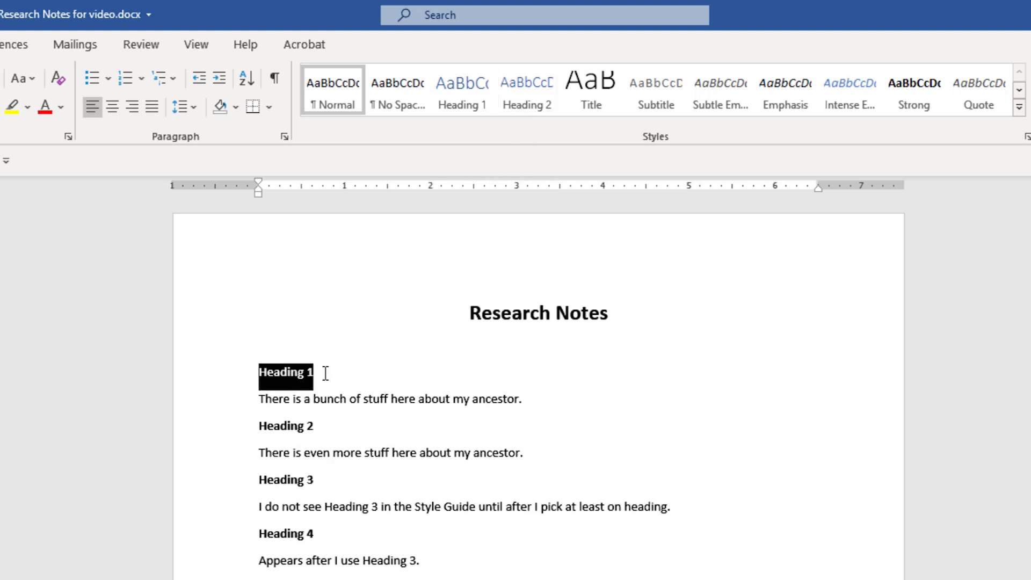
left_click(450, 103)
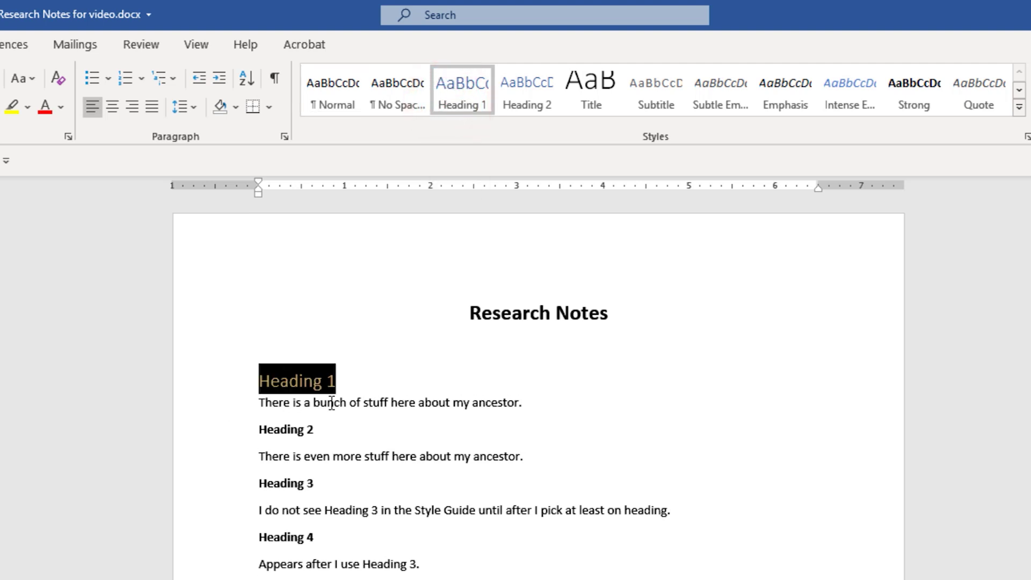
mouse_move(303, 375)
left_click(518, 402)
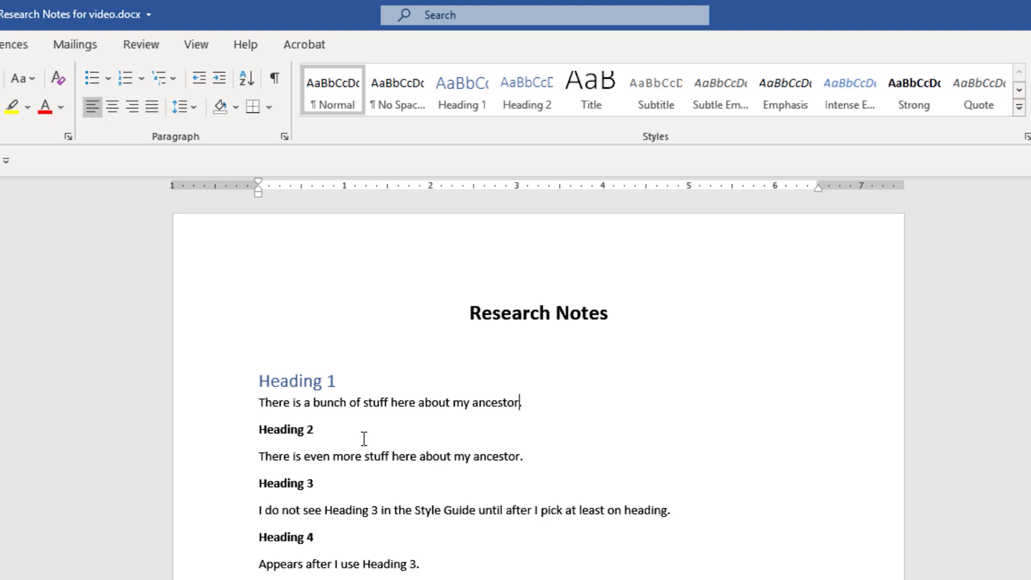
Format the "Heading 2", "Heading 3" and "Heading 4" lines with the heading styles of the same names.
triple_click(259, 427)
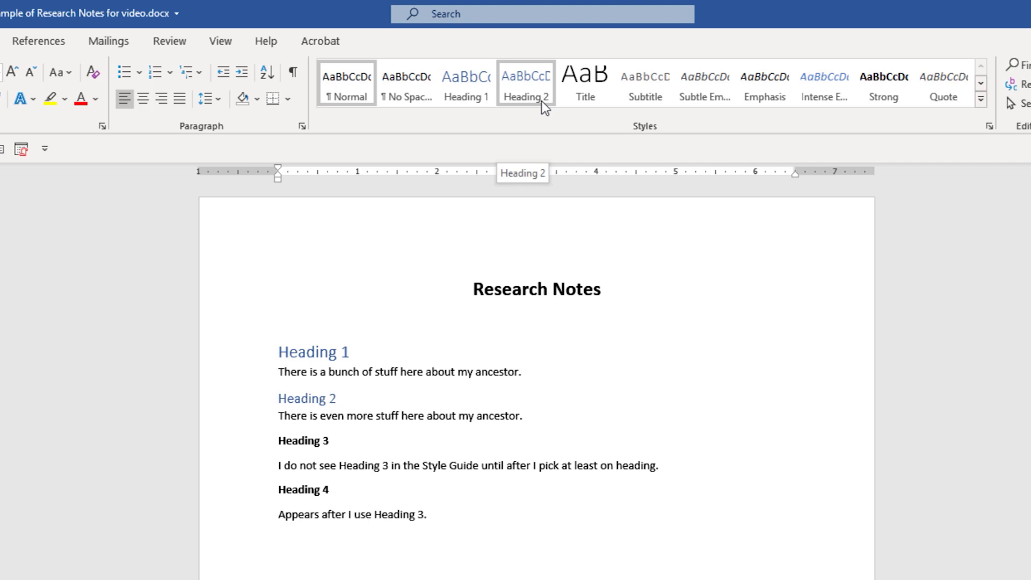
left_click(535, 100)
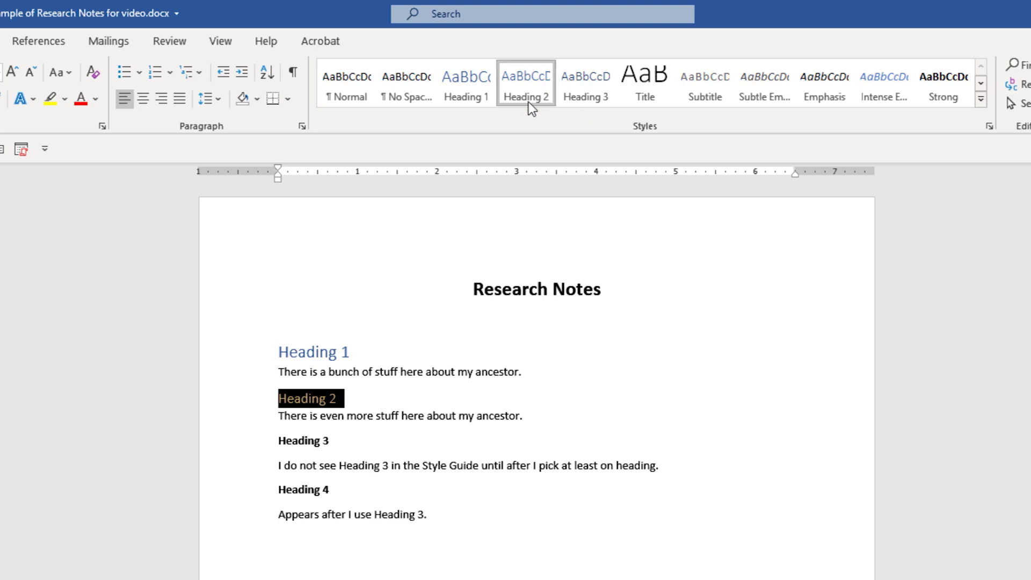
left_click(273, 442)
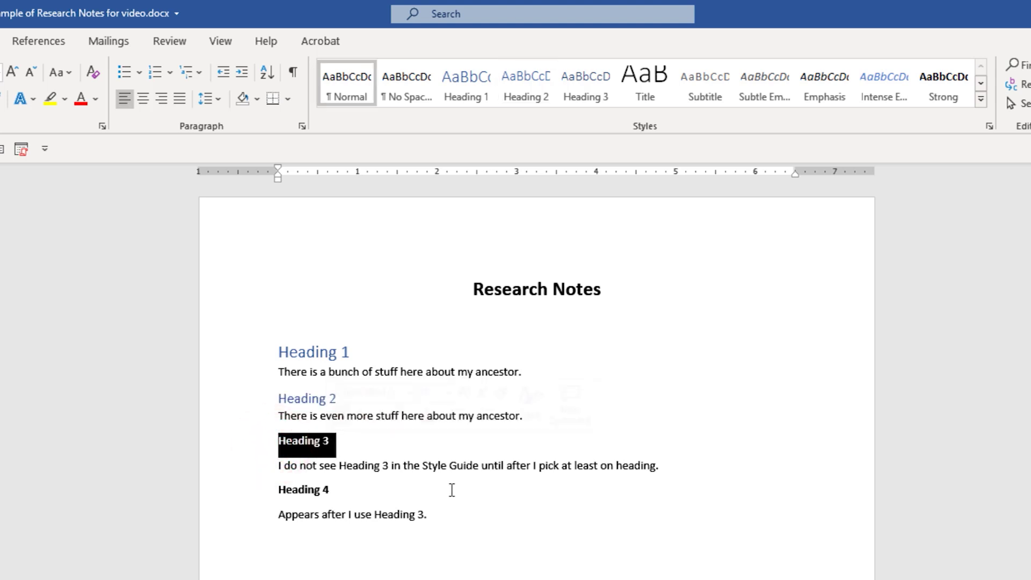
left_click(584, 92)
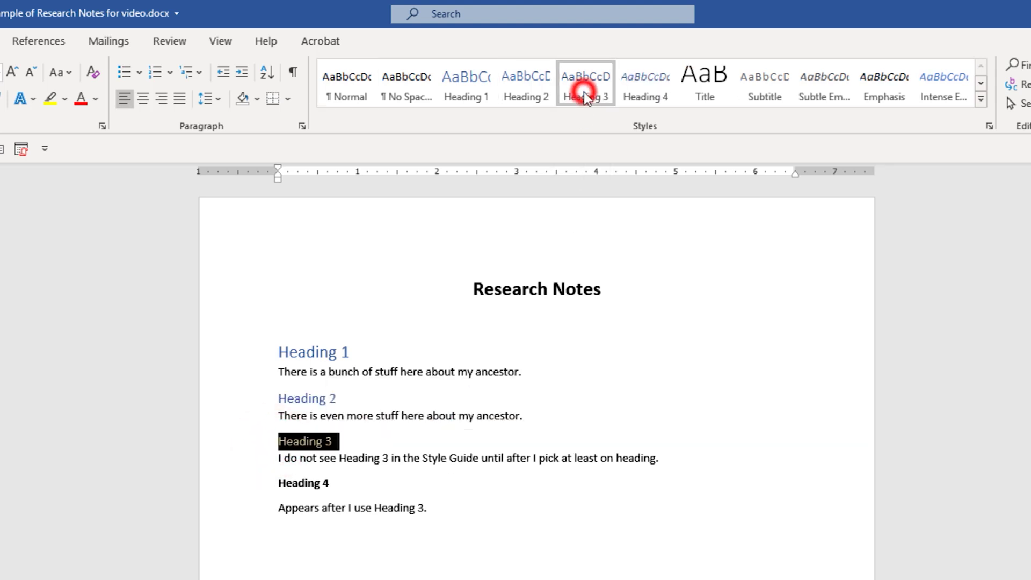
left_click_drag(276, 483, 343, 486)
left_click(644, 95)
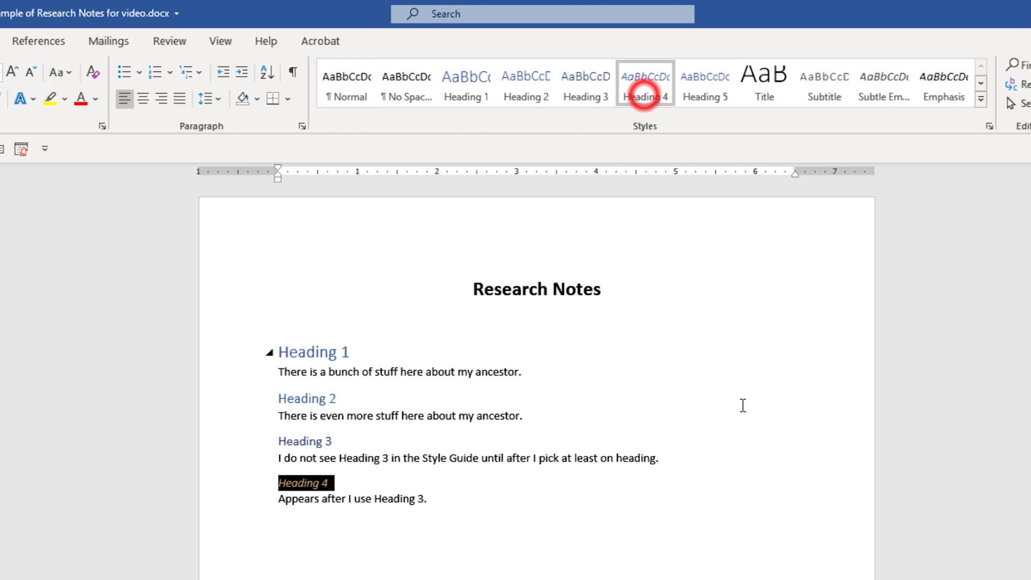
left_click(576, 557)
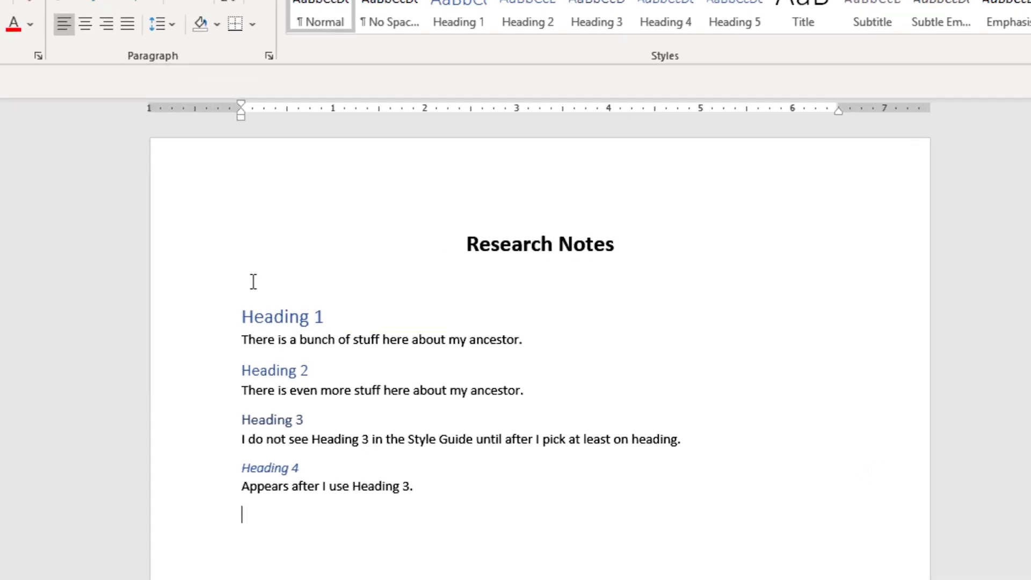
Insert the built-in Automatic Table 1 table of contents on the blank line below the "Research Notes" title.
left_click(254, 281)
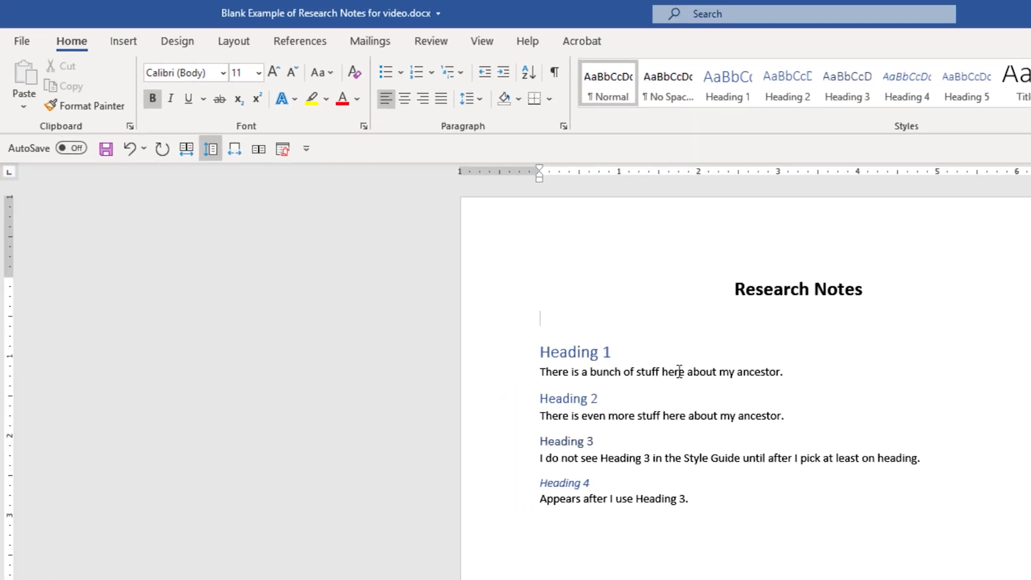
left_click(282, 44)
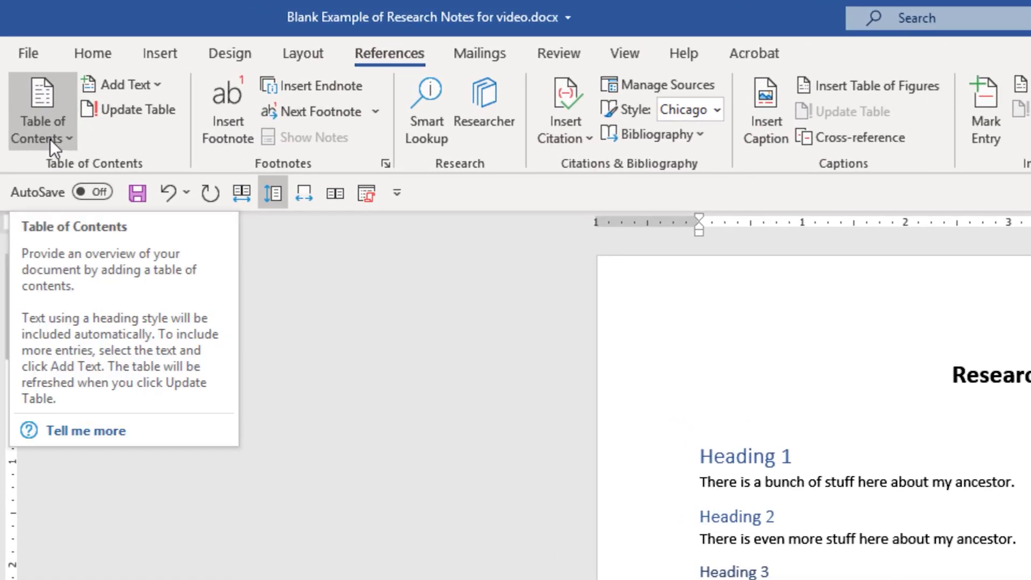
left_click(67, 139)
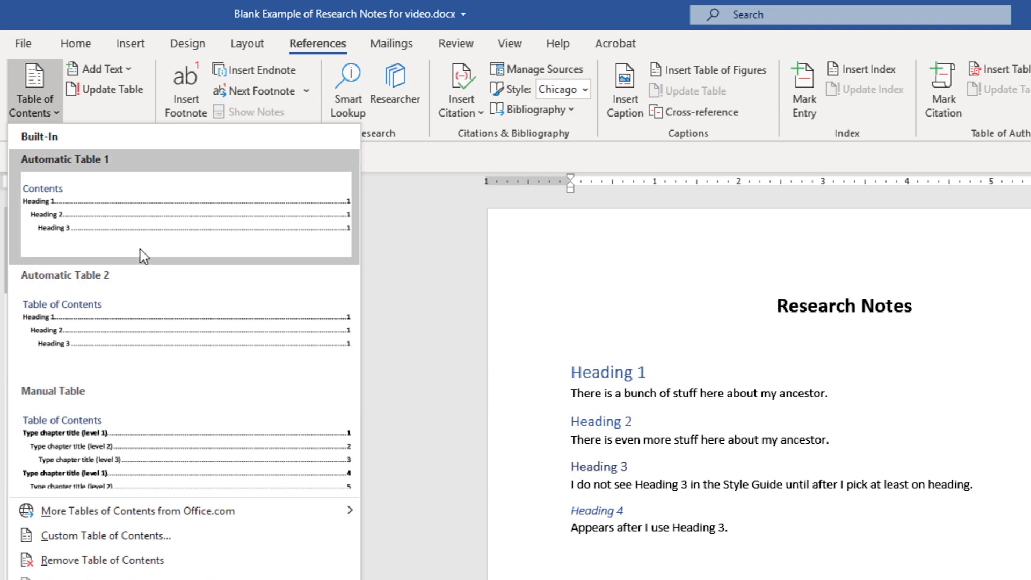
left_click(59, 207)
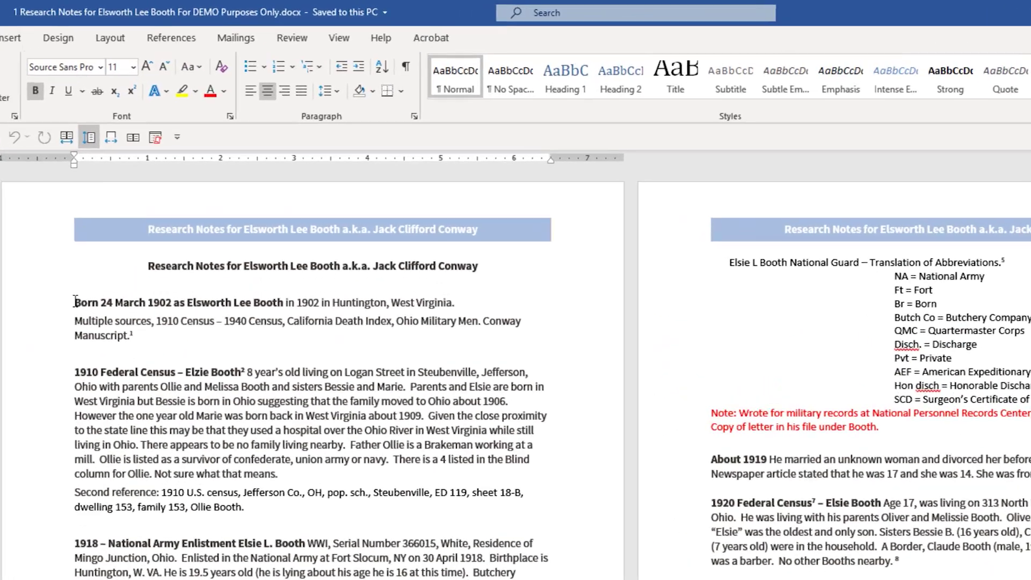
In the demo ancestor research notes, apply the Heading 2 style to the bold birth phrase that begins the first entry.
left_click_drag(125, 213, 203, 213)
left_click_drag(178, 328, 287, 328)
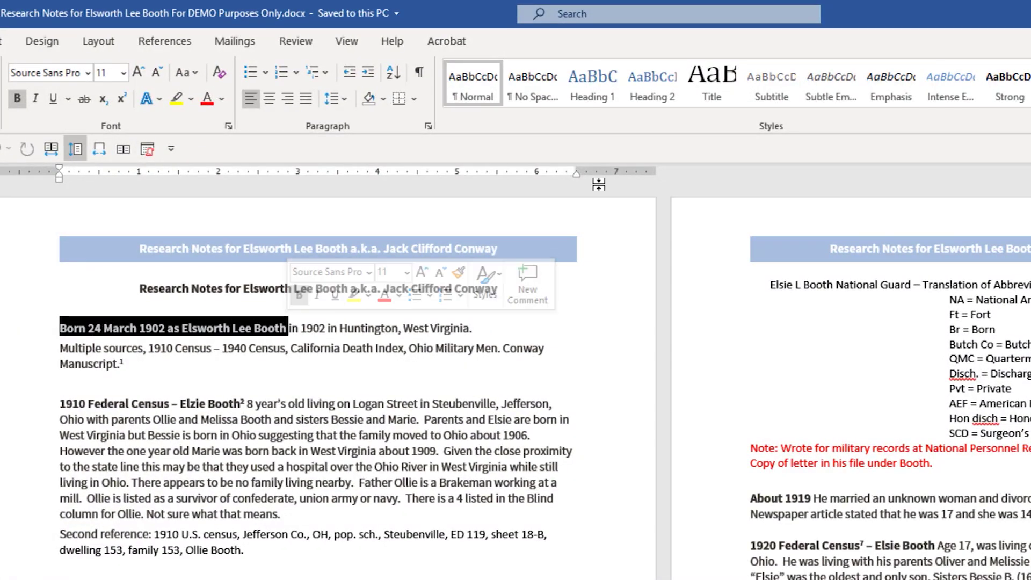
left_click(651, 86)
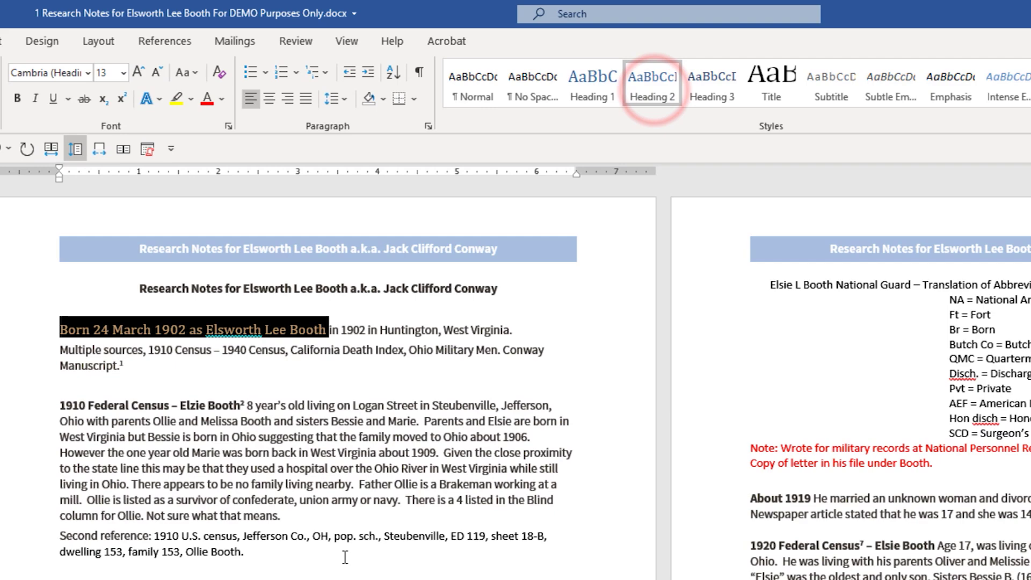
left_click(299, 511)
Apply the Heading 2 style to the bold "1910 Federal Census" title, including the ancestor's name but not the footnote number.
left_click_drag(59, 404, 245, 411)
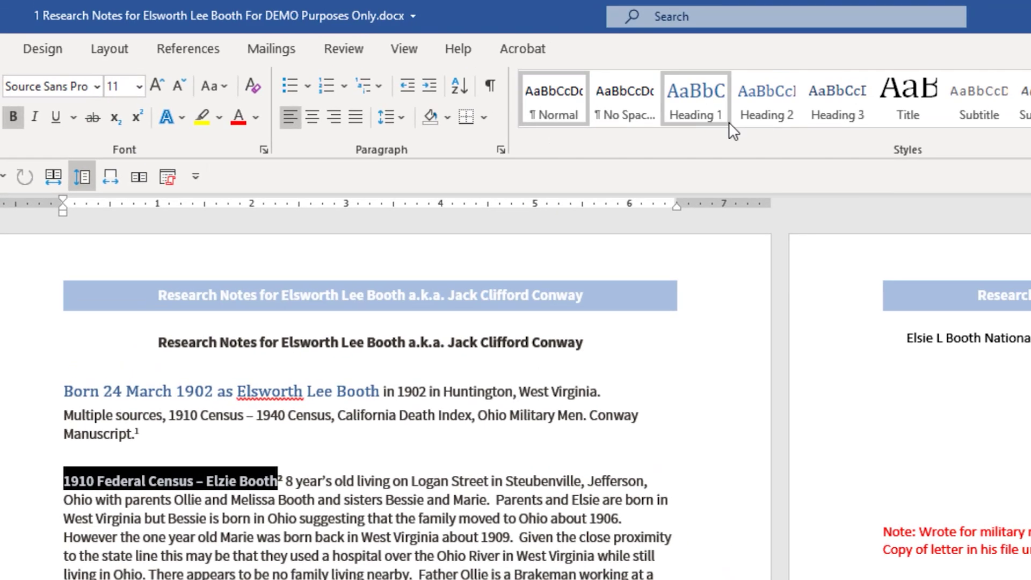
left_click(759, 106)
left_click(297, 519)
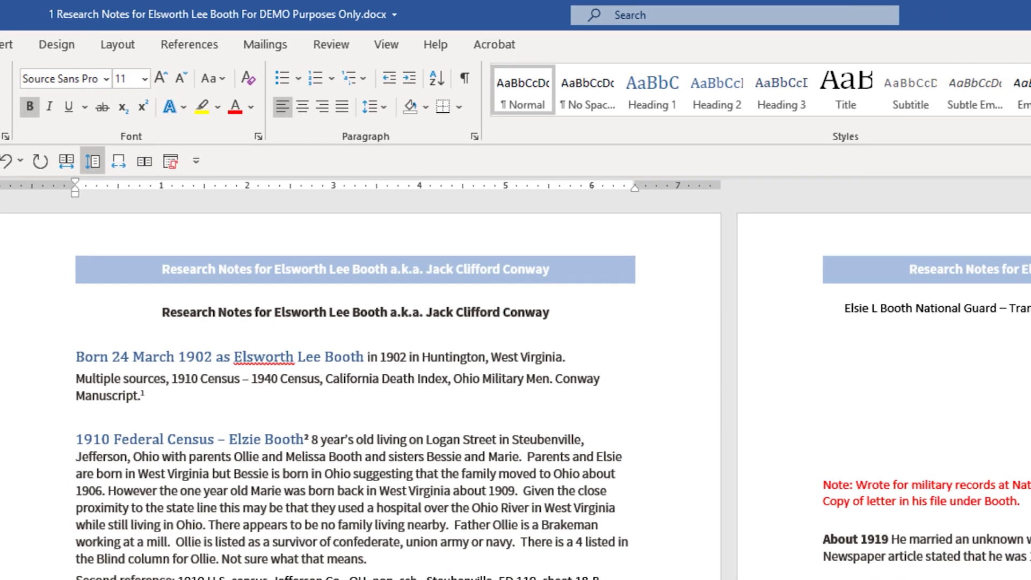
Apply the Heading 2 style to the 1918 National Army Enlistment title and to "About 1919" on the second page.
left_click_drag(79, 437, 311, 408)
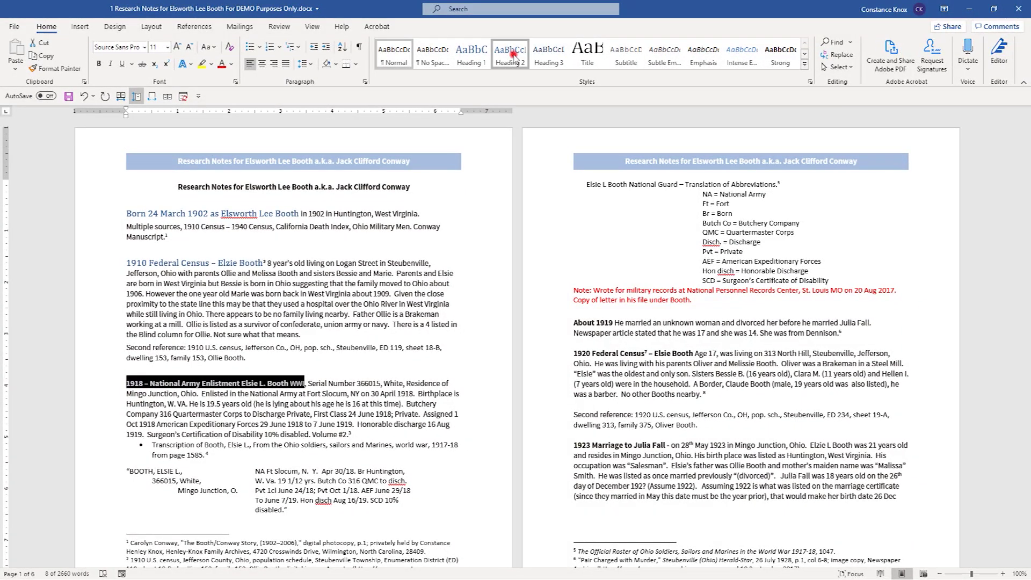
left_click(510, 53)
scroll(241, 455, "down", 2)
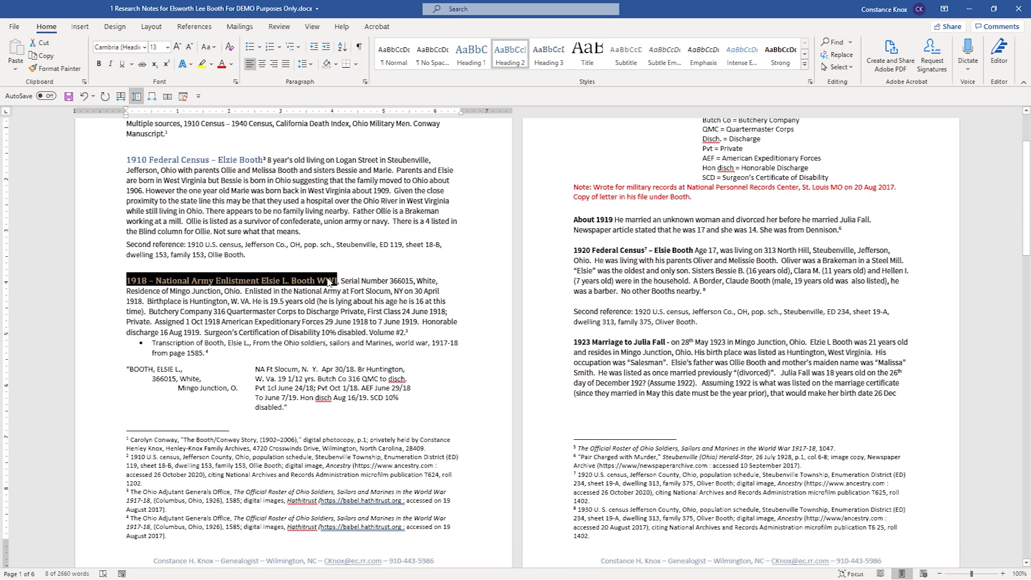
left_click_drag(575, 219, 613, 220)
left_click(509, 56)
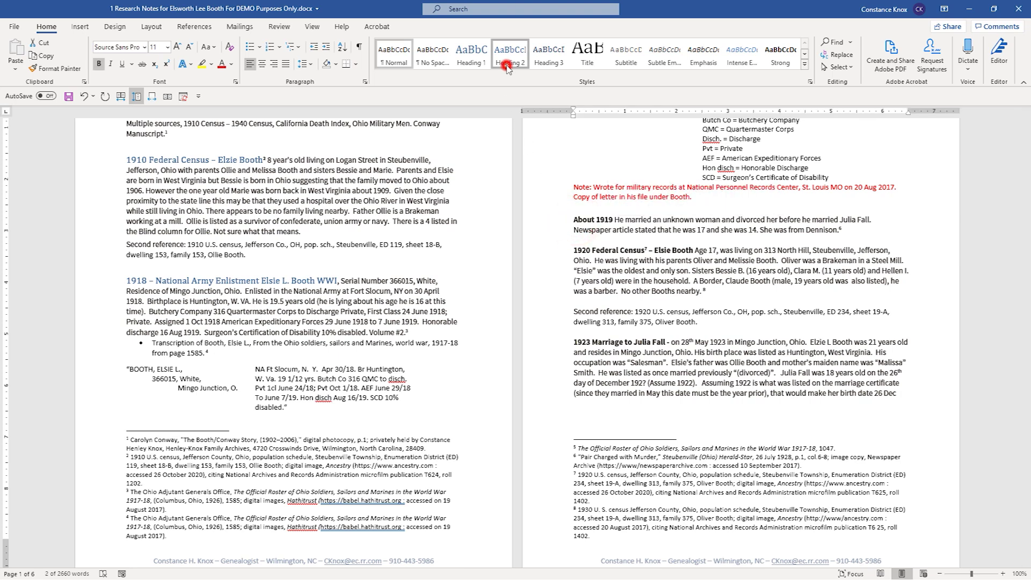
Apply the Heading 2 style to "1920 Federal Census" and to the 1923 marriage title on the second page.
left_click_drag(574, 251, 643, 250)
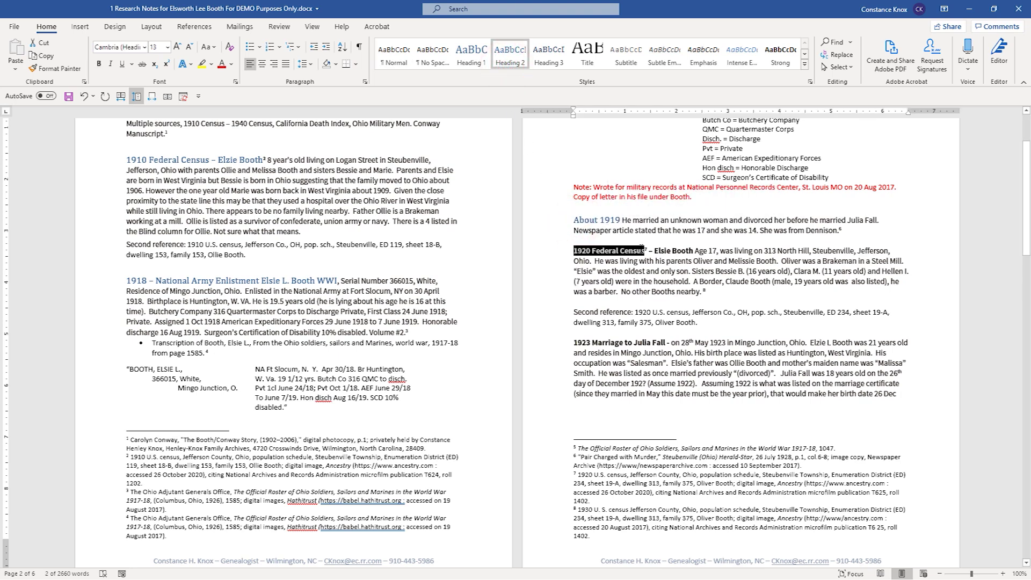
left_click(499, 56)
left_click_drag(572, 344, 666, 343)
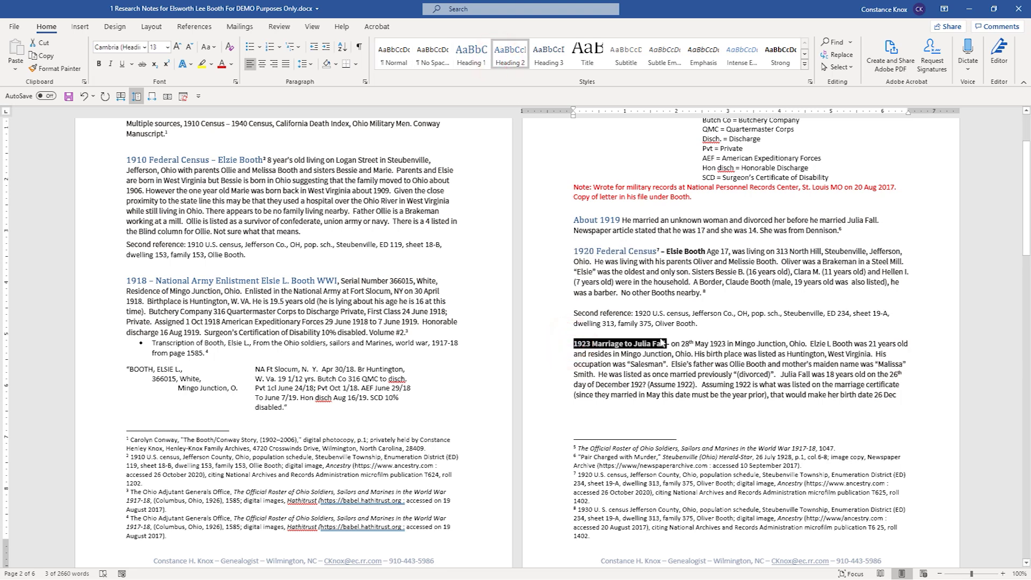
left_click(509, 54)
Apply the Heading 2 style to "U.S. Social Security Applications and Claims Index" and to the 1928 marriage title on page 3.
scroll(150, 263, "down", 14)
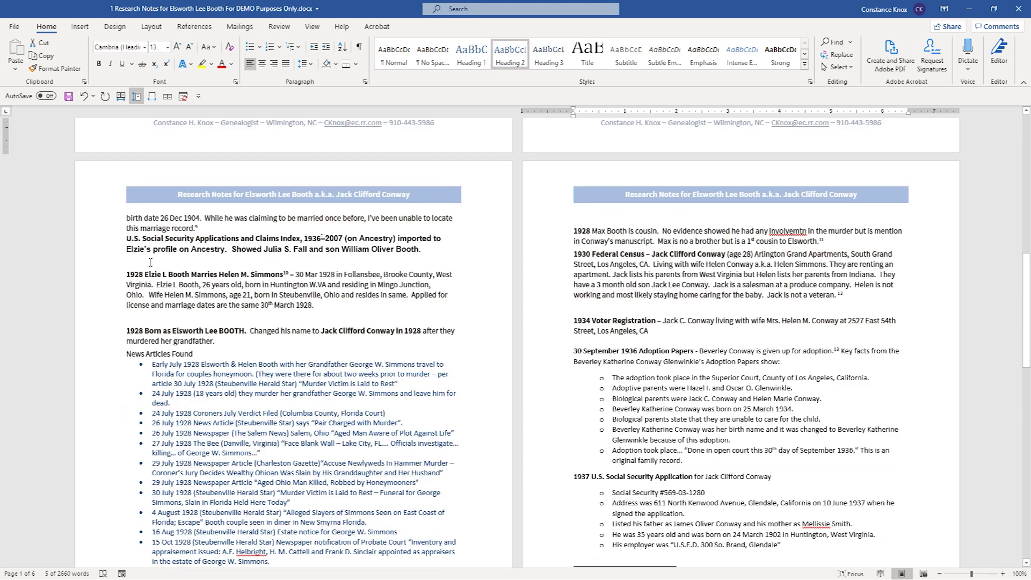
left_click_drag(125, 238, 295, 232)
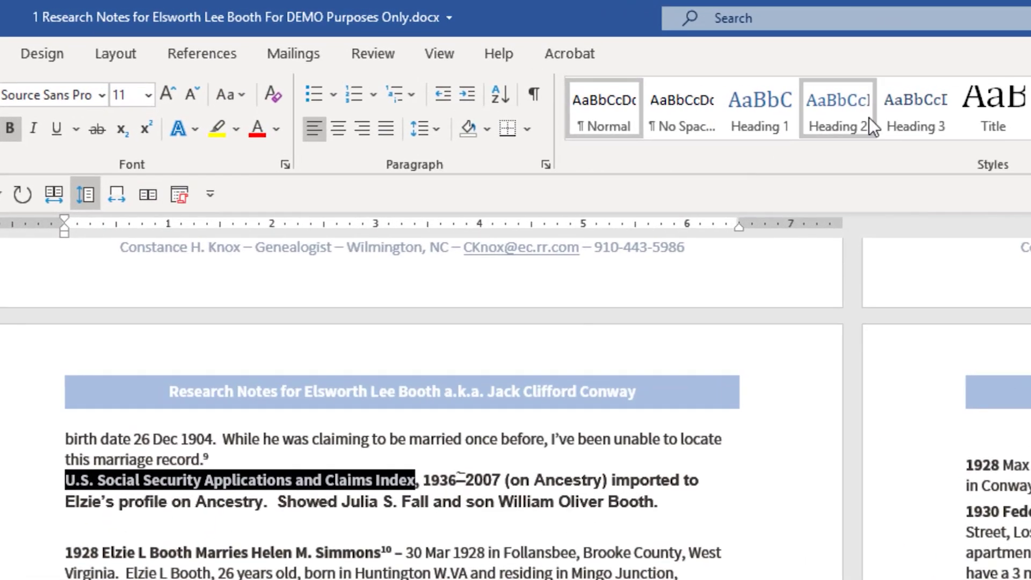
left_click(516, 58)
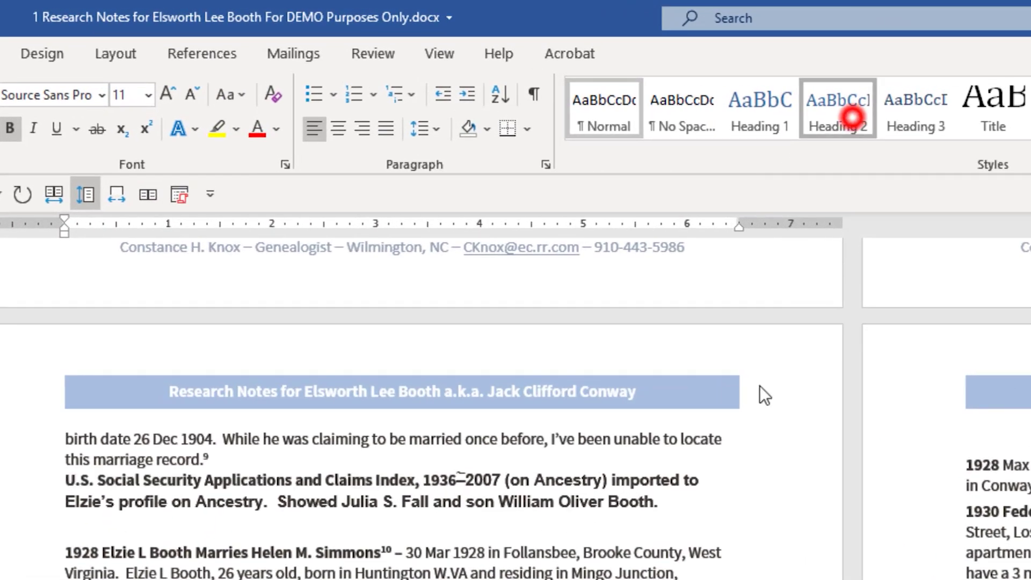
left_click_drag(66, 553, 380, 553)
left_click(837, 108)
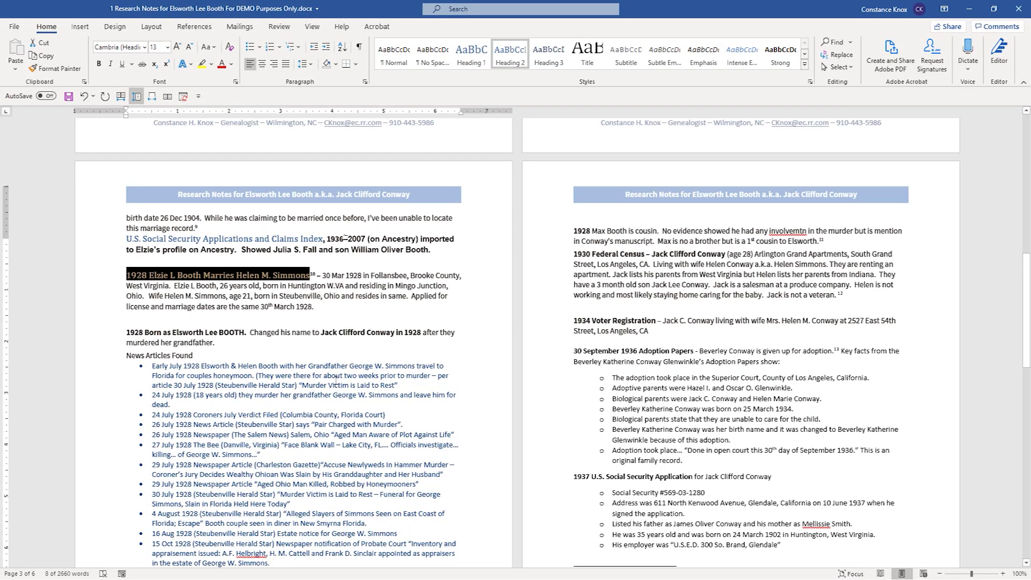
Add an extra blank line between the document title and the birth entry, and align it left.
scroll(336, 371, "up", 12)
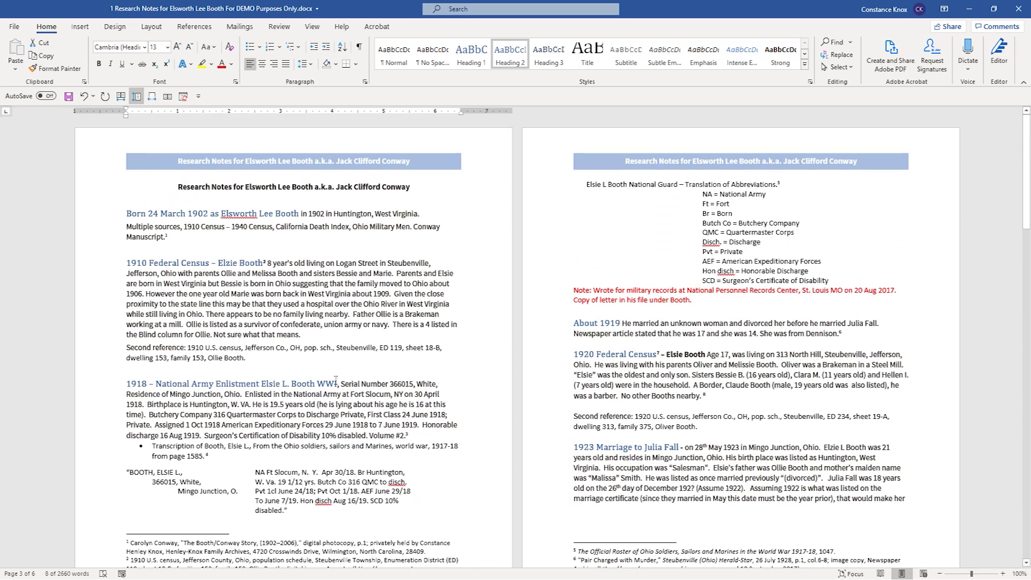
left_click(129, 202)
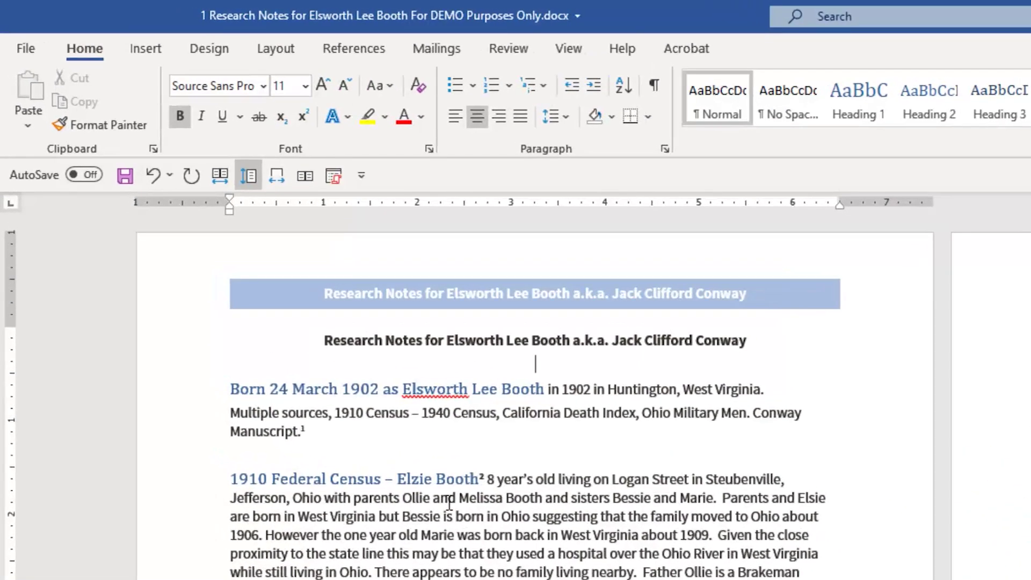
key("Return")
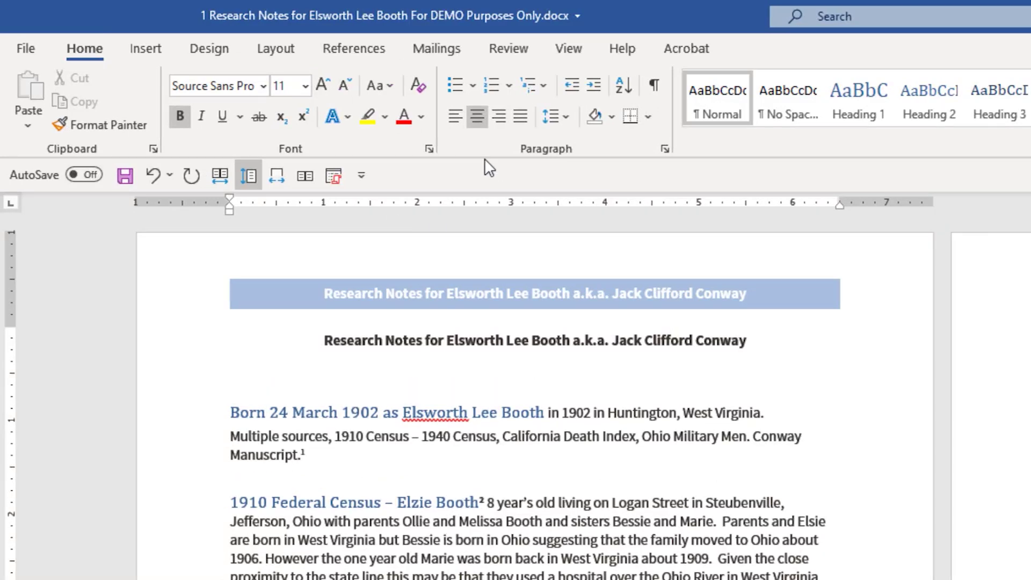
left_click(457, 123)
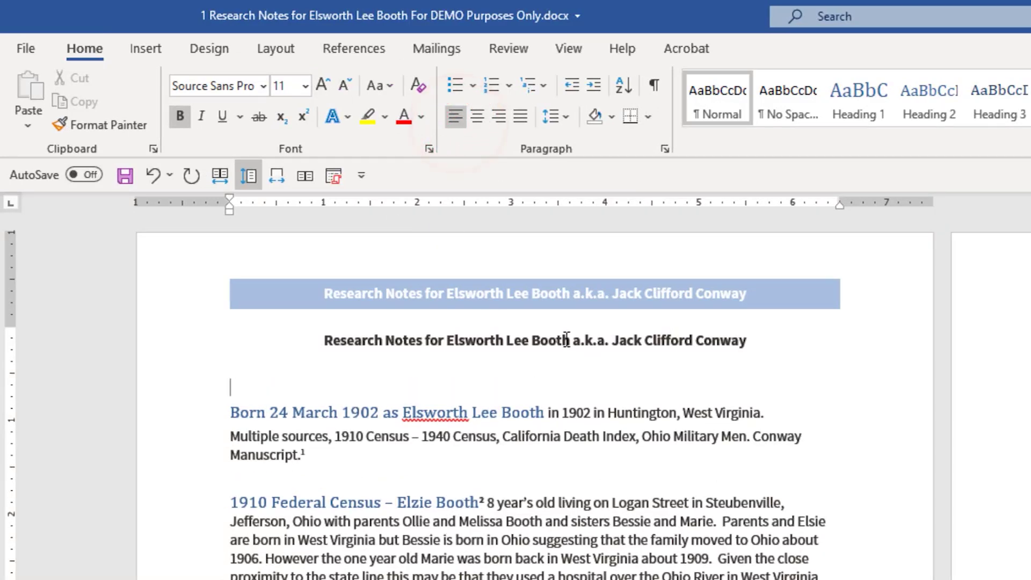
Insert an Automatic Table 1 table of contents on the blank line above the birth entry.
left_click(341, 47)
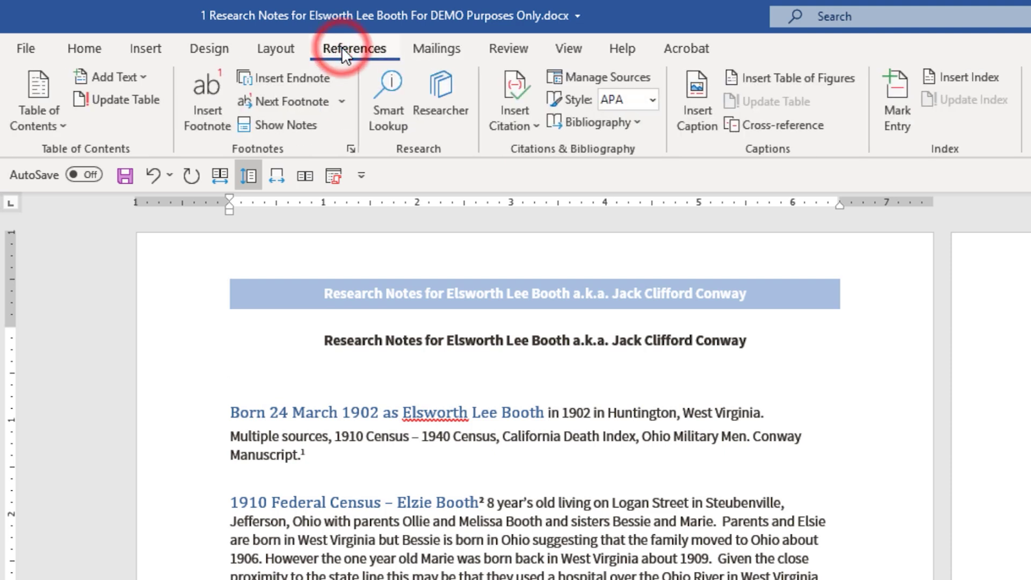
left_click(59, 126)
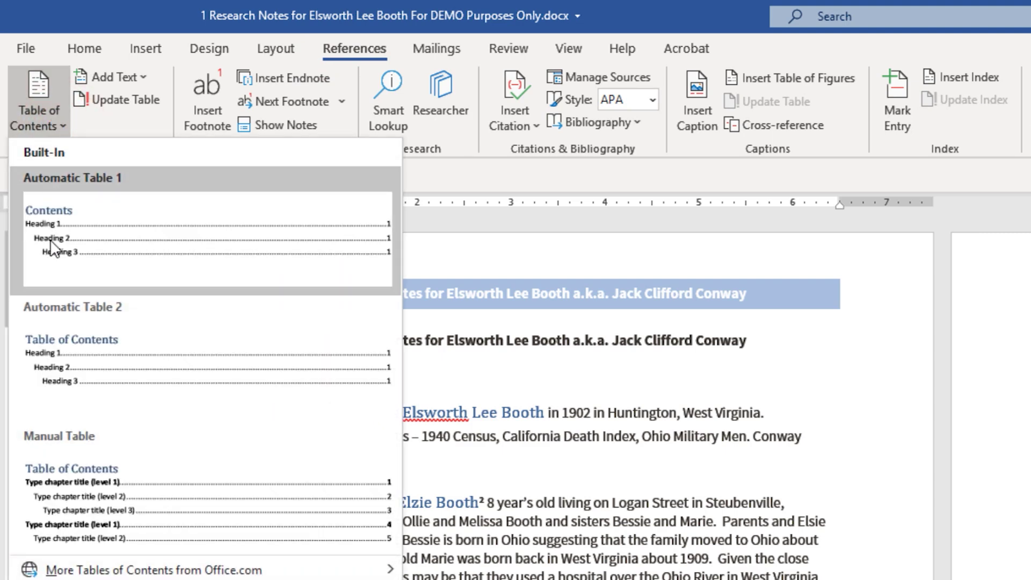
left_click(164, 250)
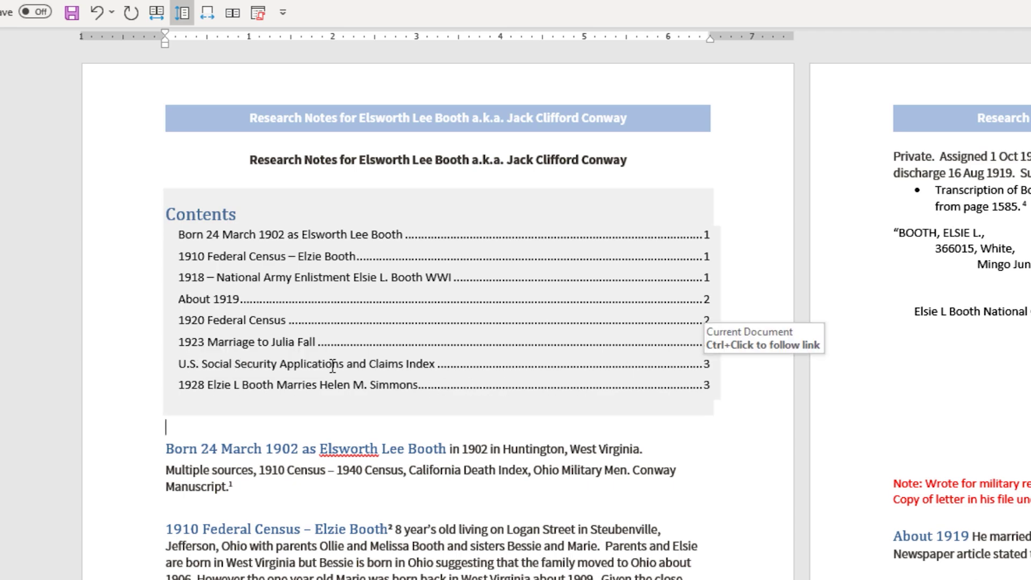
Follow the table of contents link to the 1923 marriage entry, look through the notes, and return to the contents.
left_click(270, 348)
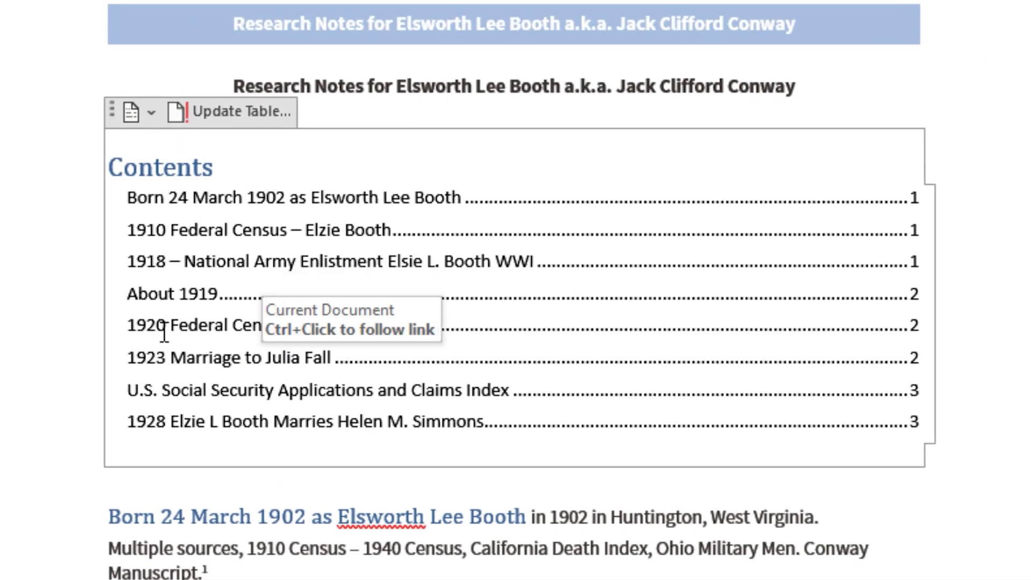
left_click(175, 367, "ctrl")
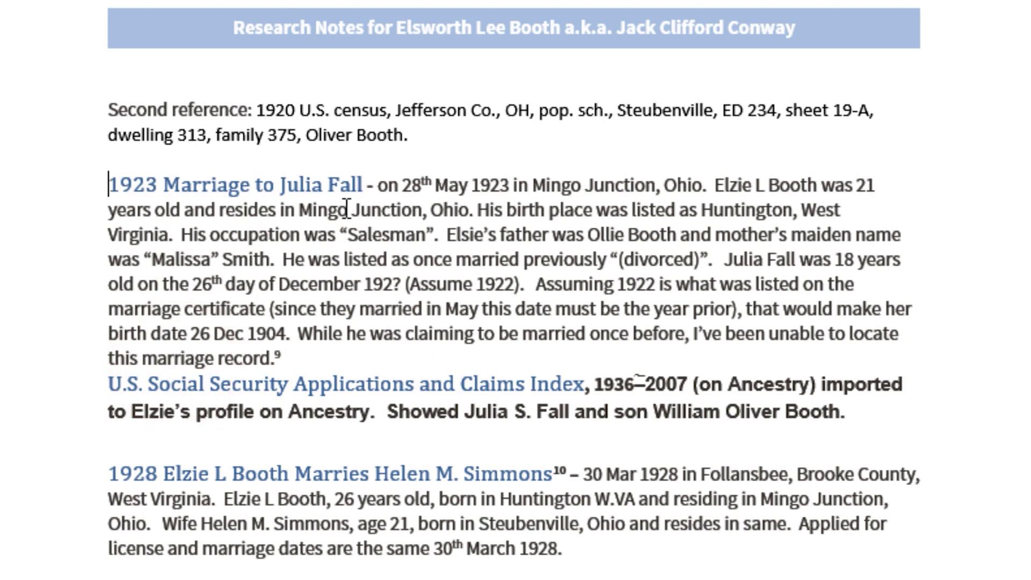
scroll(422, 349, "down", 15)
scroll(422, 346, "down", 12)
scroll(424, 346, "up", 13)
scroll(424, 346, "up", 20)
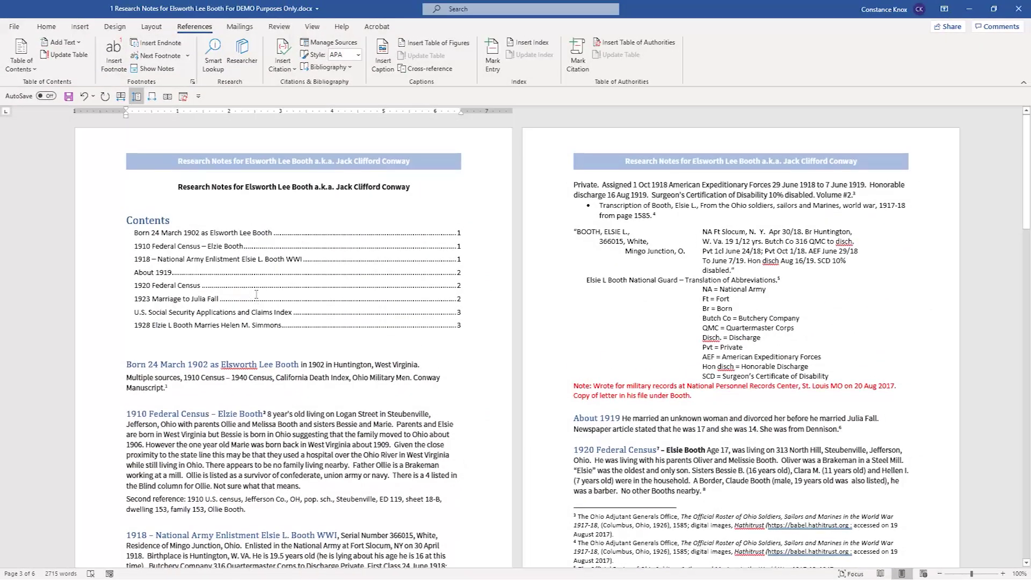
Follow the table of contents link to the 1928 marriage entry and return to the start of the document.
left_click(163, 328)
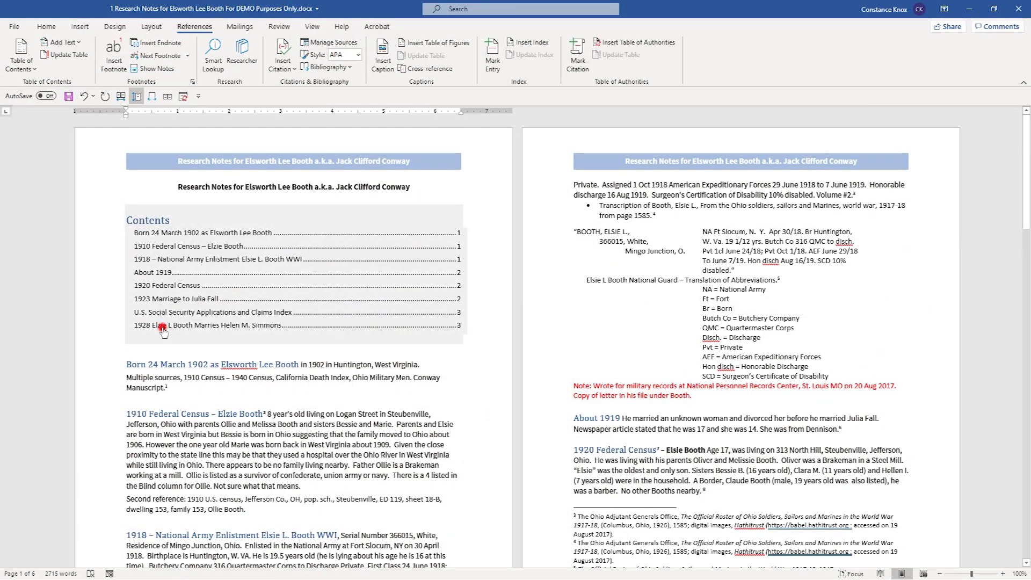
left_click(164, 332, "ctrl")
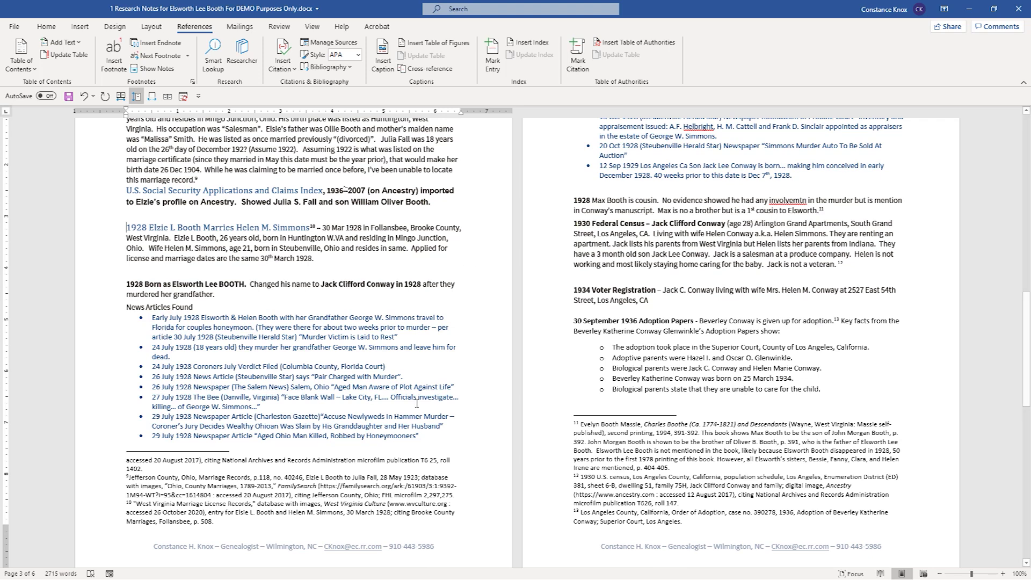
scroll(196, 333, "up", 15)
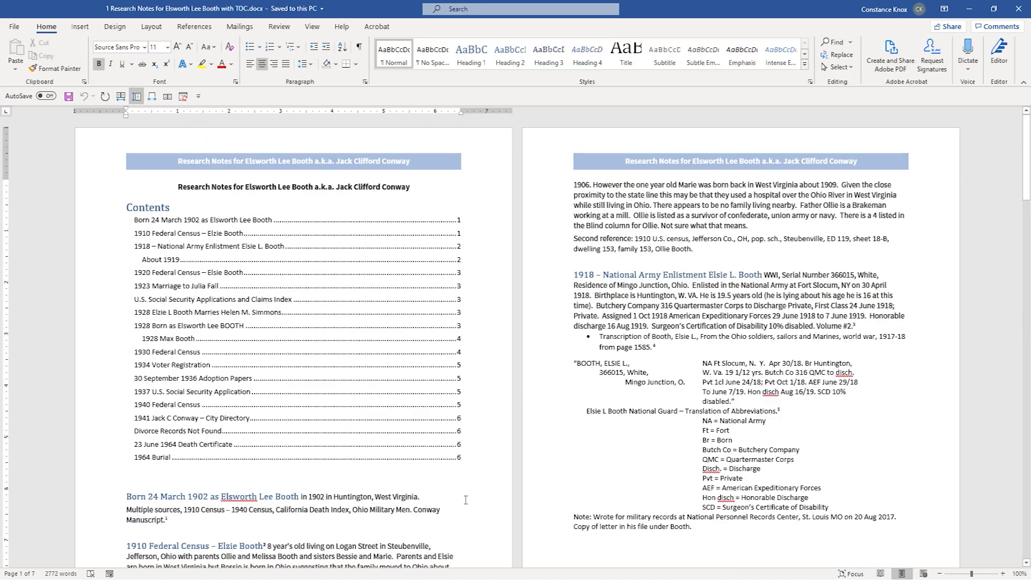
In the completed "with TOC" version of the notes, follow the contents link to the 1928 marriage entry.
left_click(328, 309)
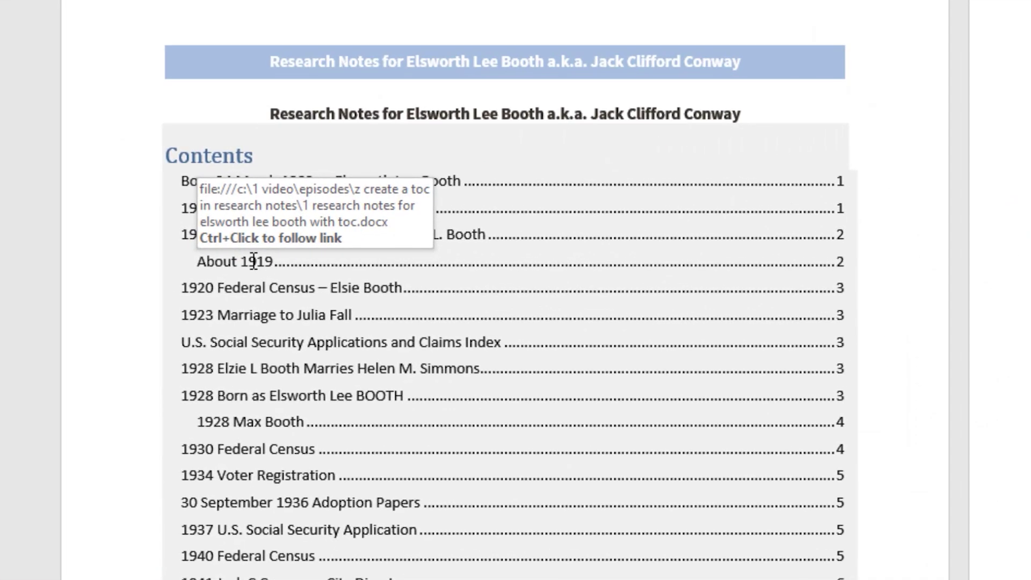
left_click(197, 263)
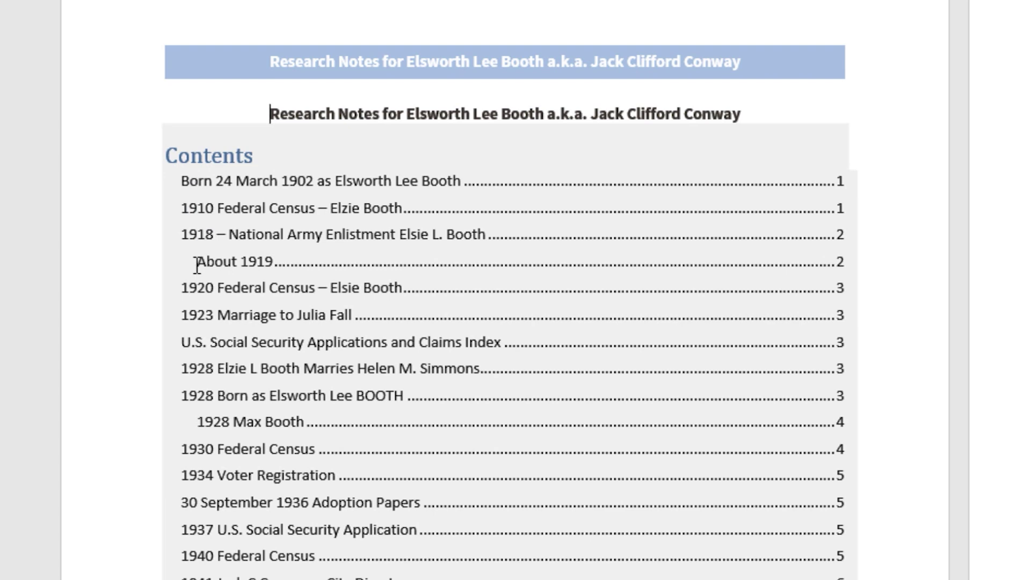
left_click(224, 369, "ctrl")
scroll(223, 376, "down", 3)
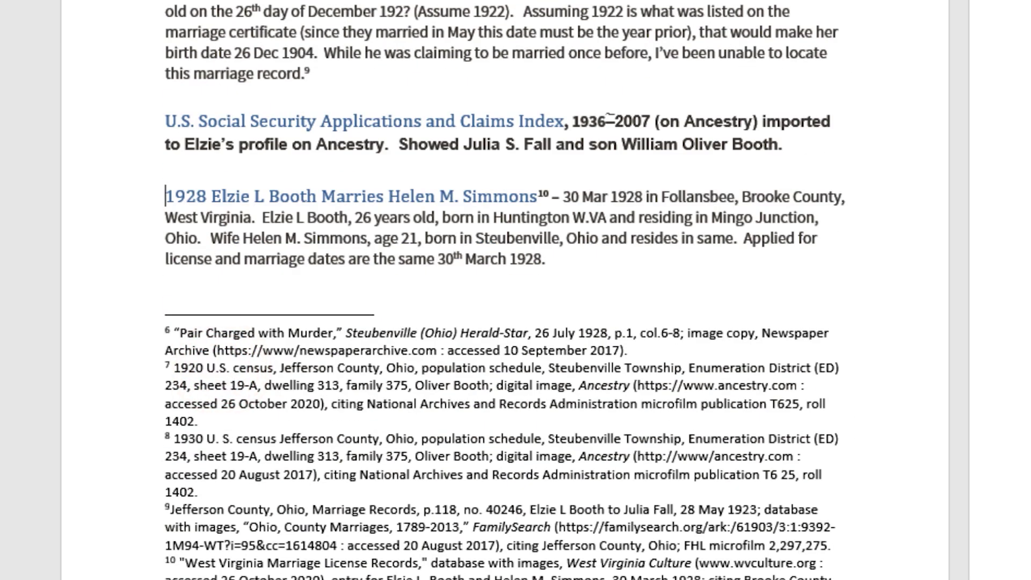
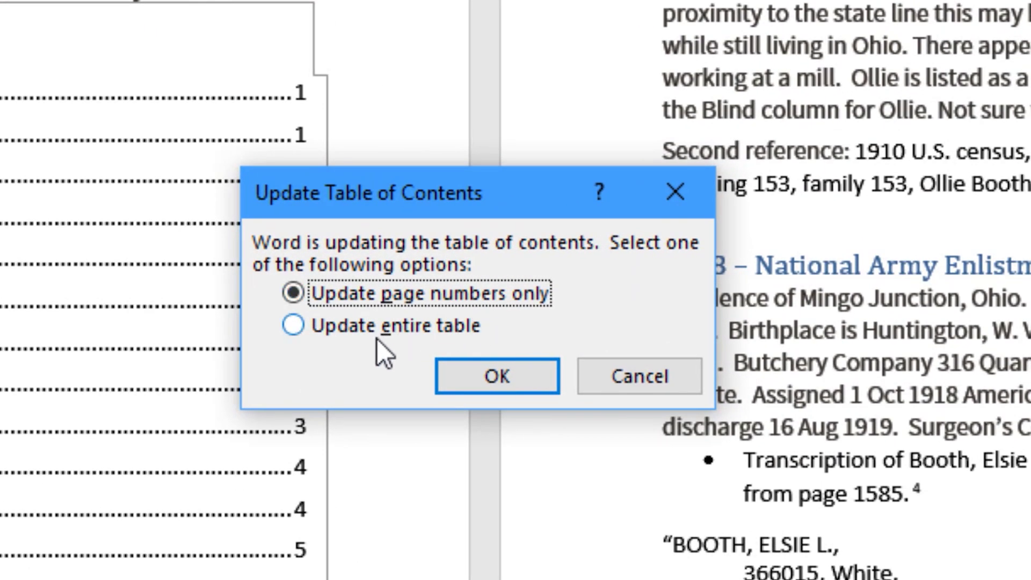
Update the entire table of contents rather than only its page numbers.
left_click(294, 325)
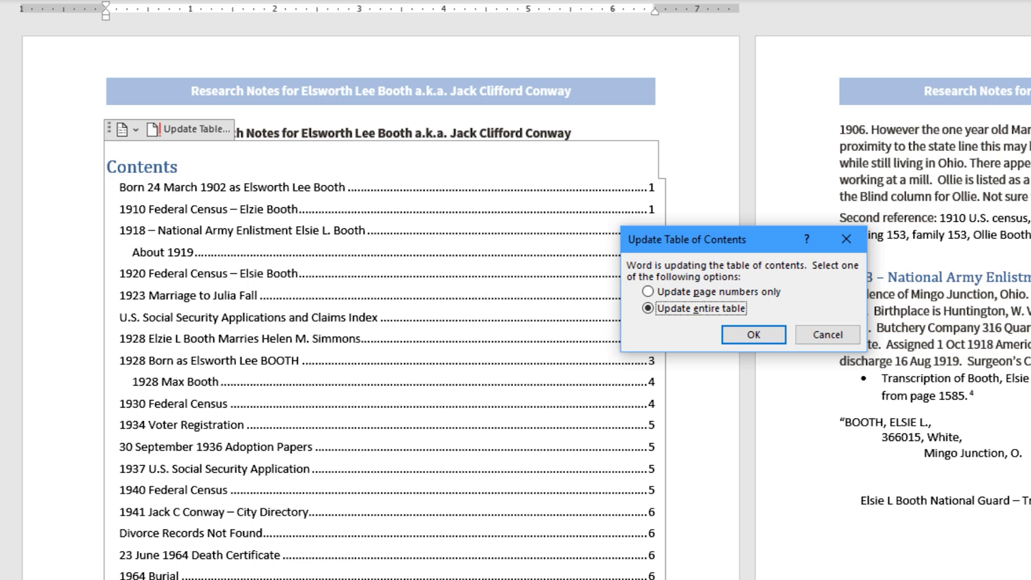
left_click(679, 293)
left_click(655, 310)
left_click(728, 335)
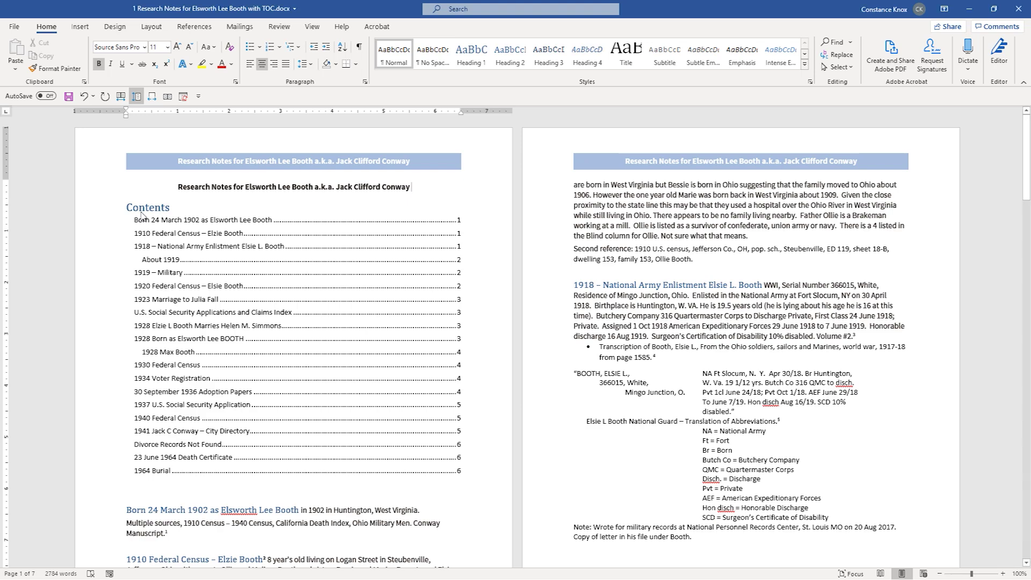
View the built-in table styles available for the existing table of contents and leave without choosing one.
left_click(134, 207)
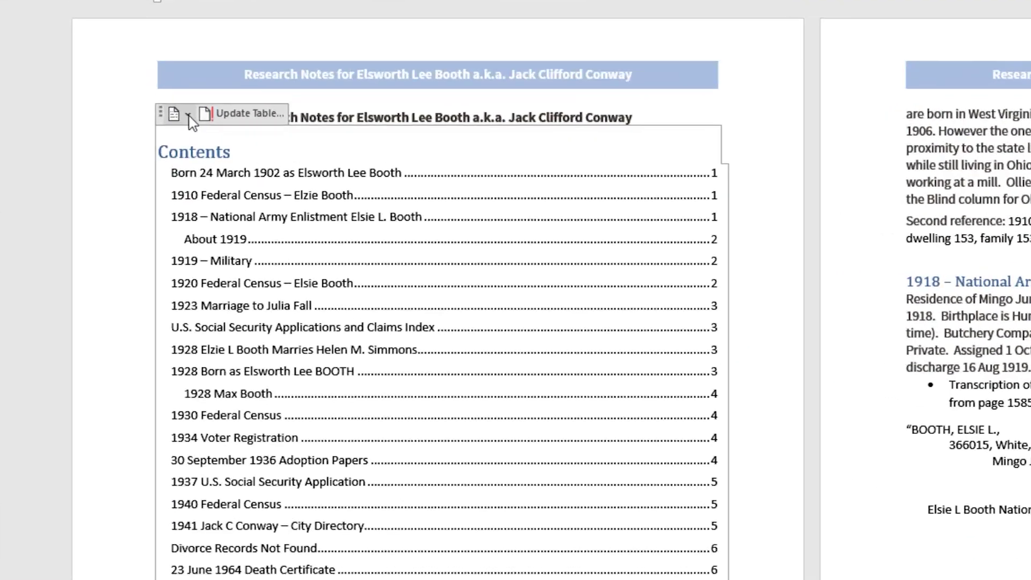
left_click(144, 184)
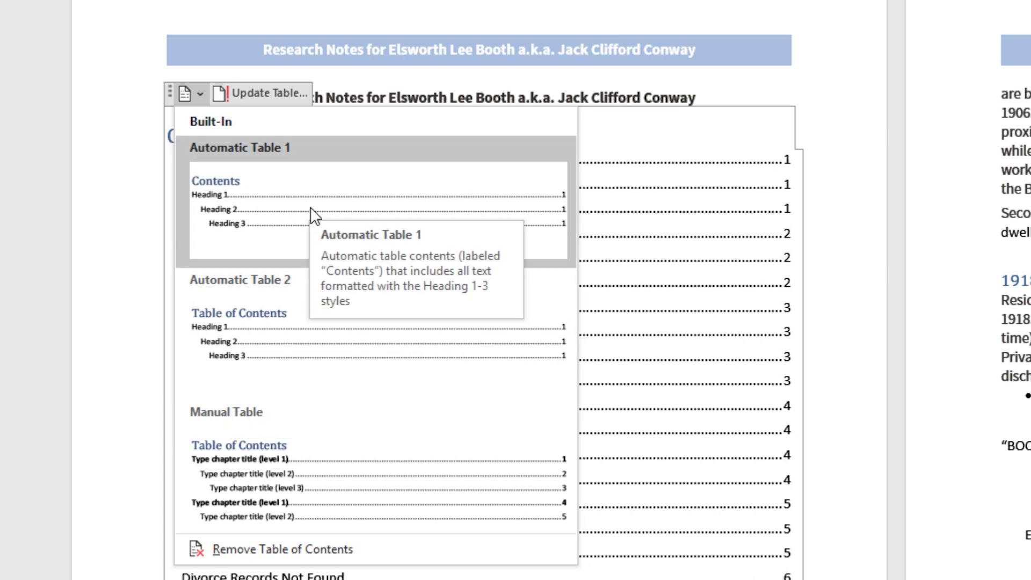
left_click(848, 61)
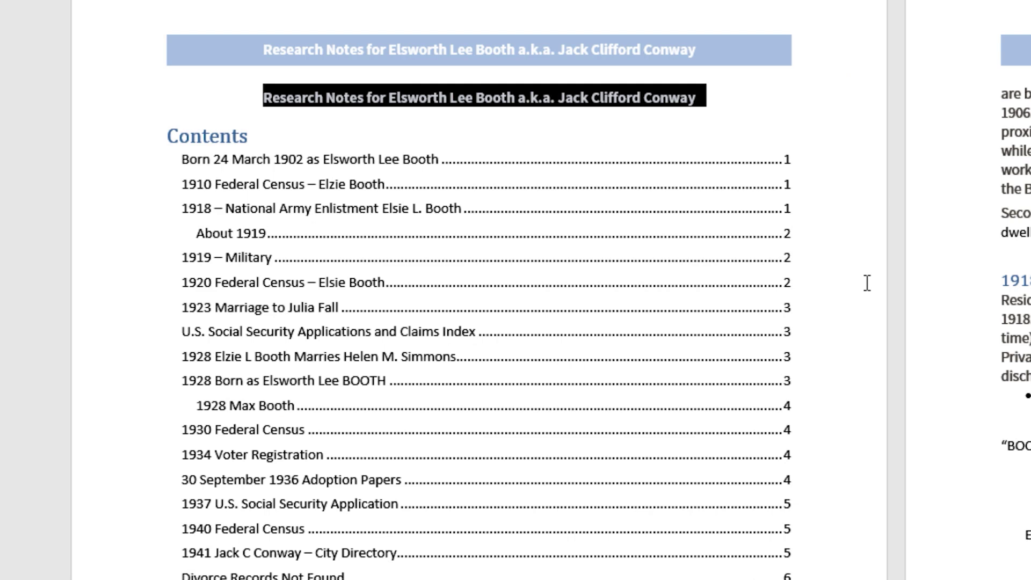
left_click(830, 96)
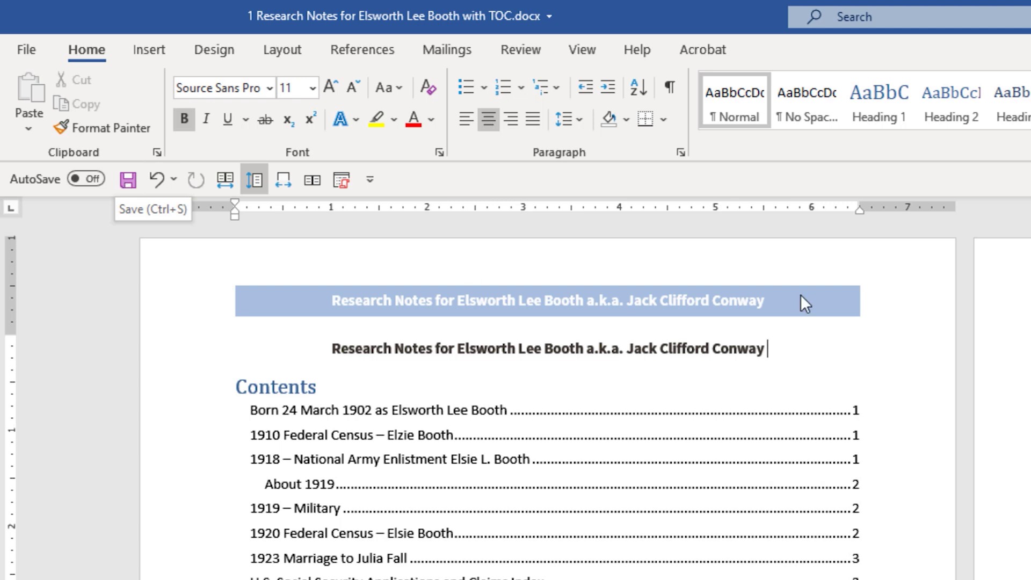
left_click(998, 322)
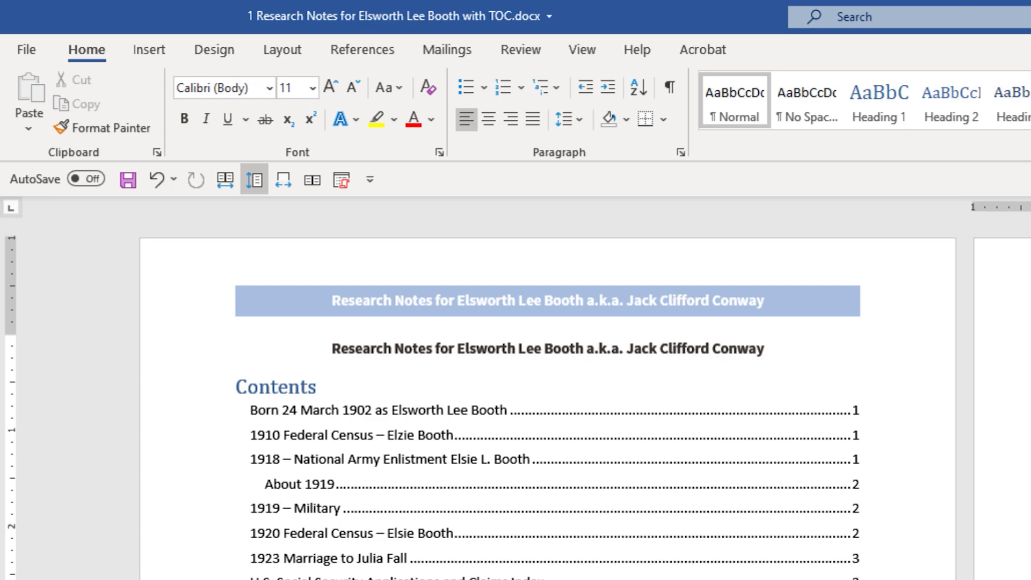